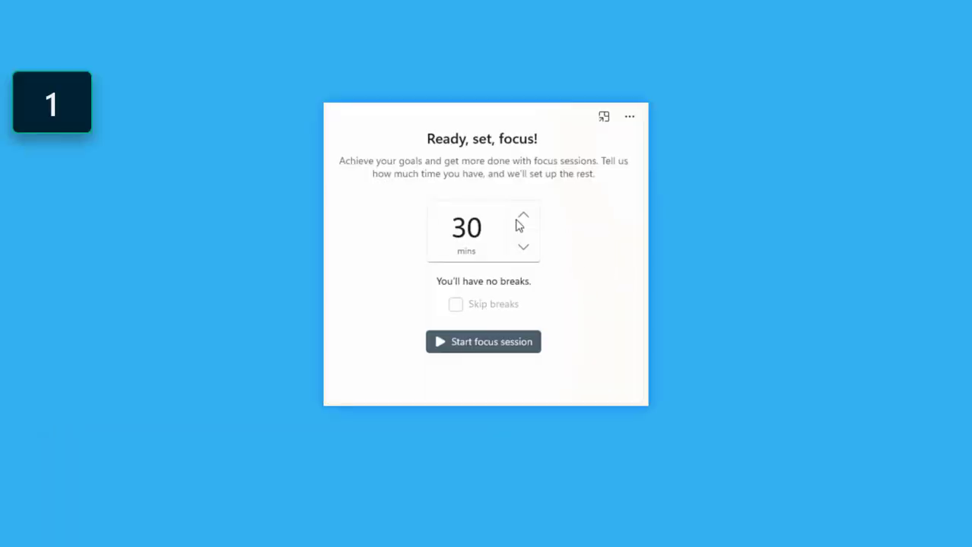
Step: Raise the focus session length to 45 minutes with one break
{"action": "left_click", "coordinate": [523, 223]}
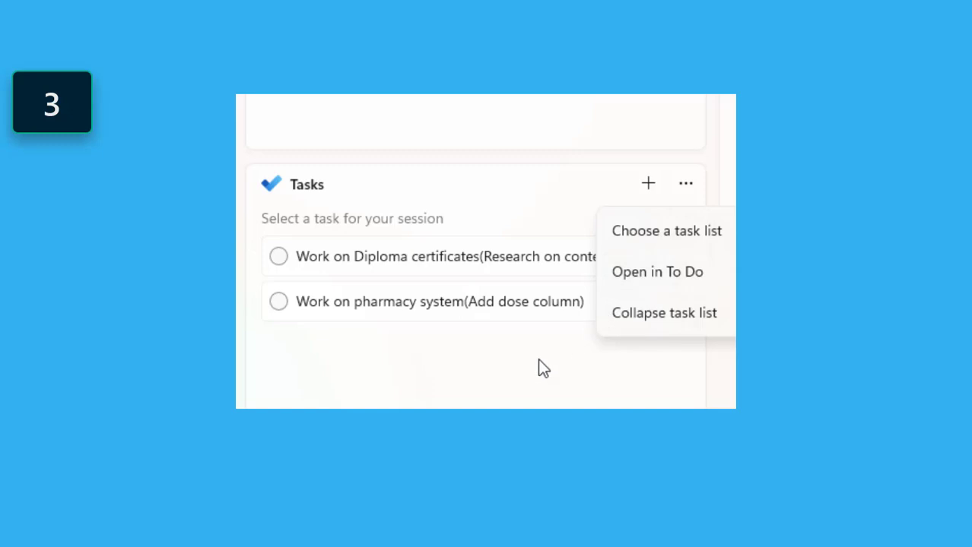
Step: Dismiss the task options and mark the pharmacy system and Diploma certificates tasks complete
{"action": "left_click", "coordinate": [539, 361]}
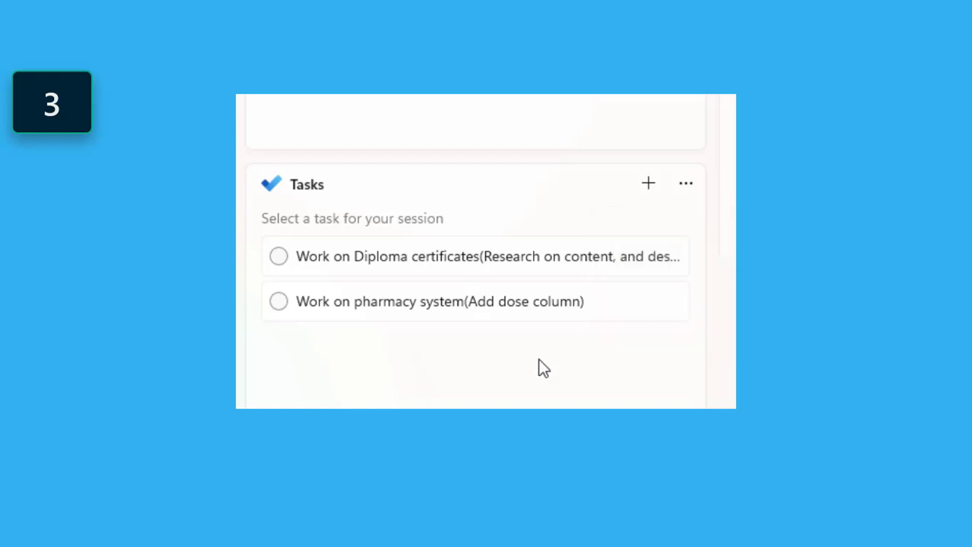
{"action": "left_click", "coordinate": [278, 301]}
{"action": "left_click", "coordinate": [280, 258]}
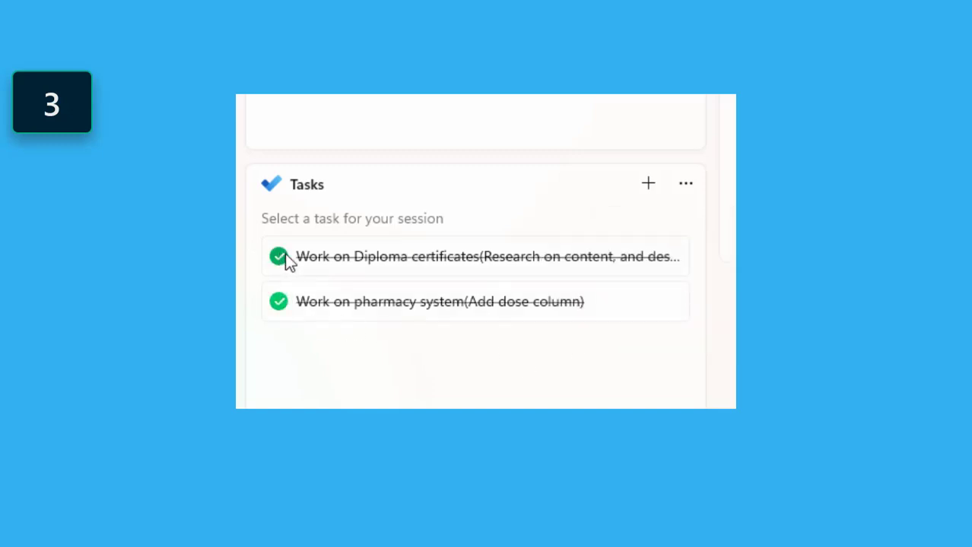
Step: Add a new task named 'Sample task' to the Tasks list
{"action": "scroll", "coordinate": [613, 251], "scroll_direction": "down", "scroll_amount": 1}
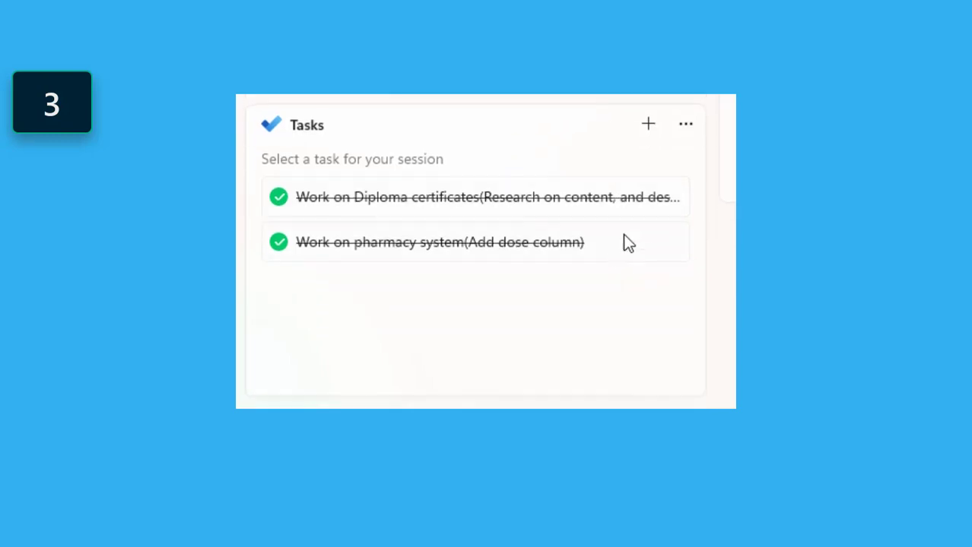
{"action": "left_click", "coordinate": [649, 125]}
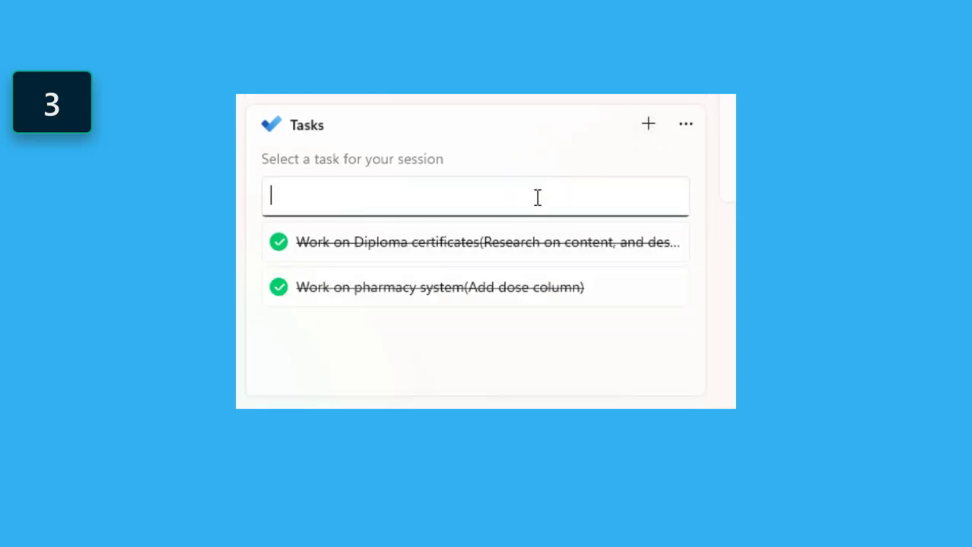
{"action": "type", "text": "Sample"}
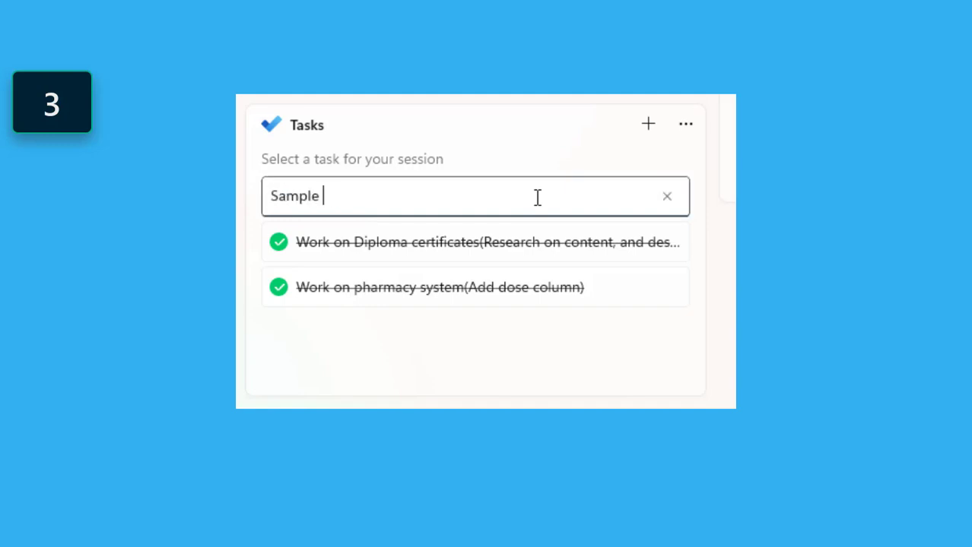
{"action": "type", "text": " task"}
{"action": "key", "text": "Return"}
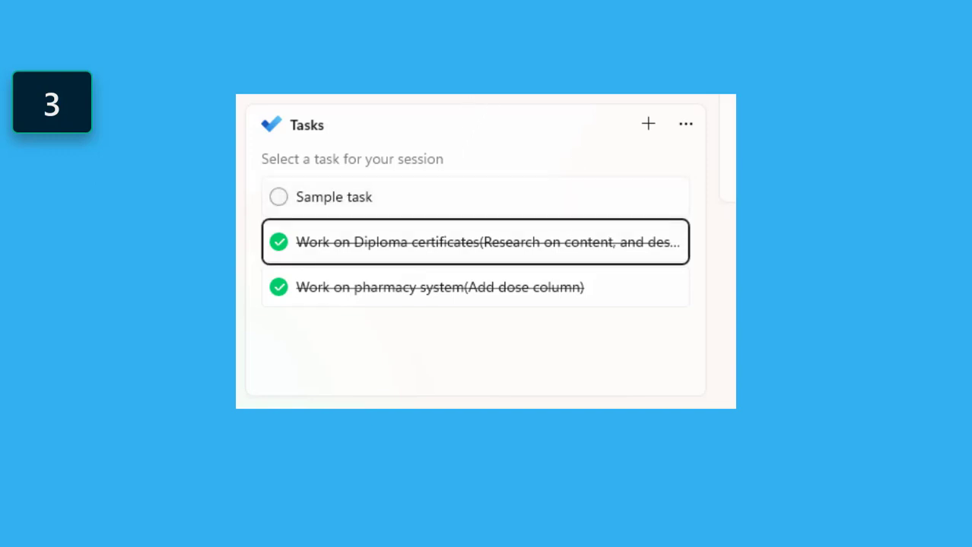
{"action": "scroll", "coordinate": [474, 251], "scroll_direction": "up", "scroll_amount": 1}
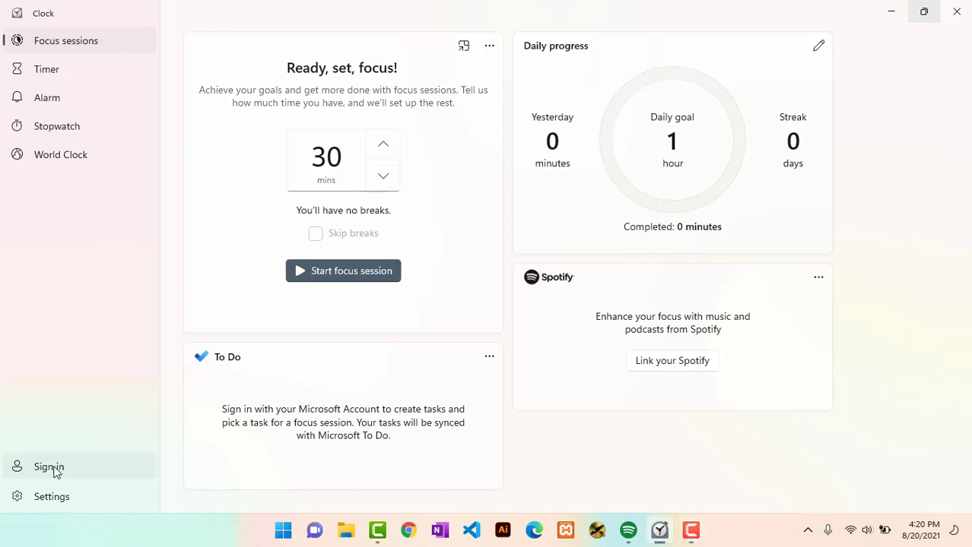
Step: Sign in with the existing Microsoft account and allow access to profile and tasks
{"action": "left_click", "coordinate": [49, 466]}
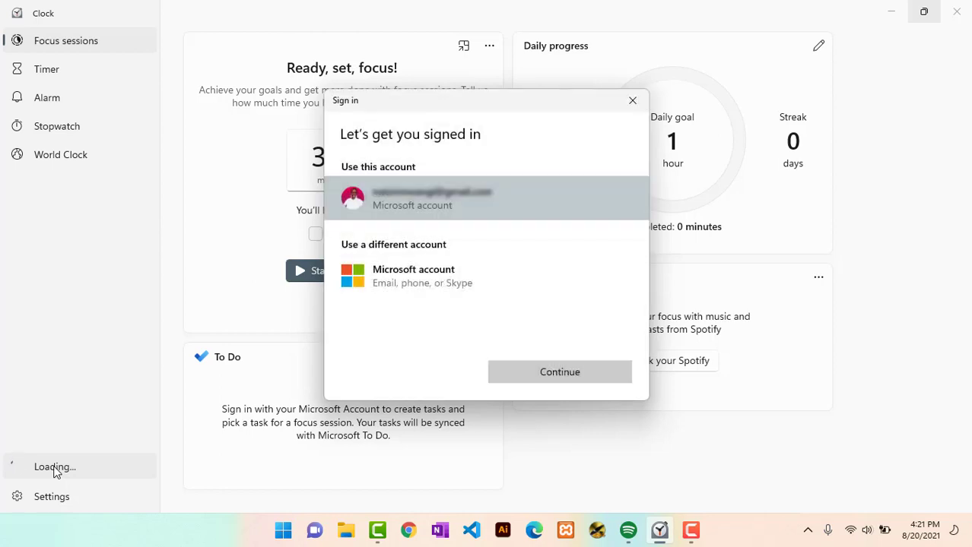
{"action": "left_click", "coordinate": [528, 383]}
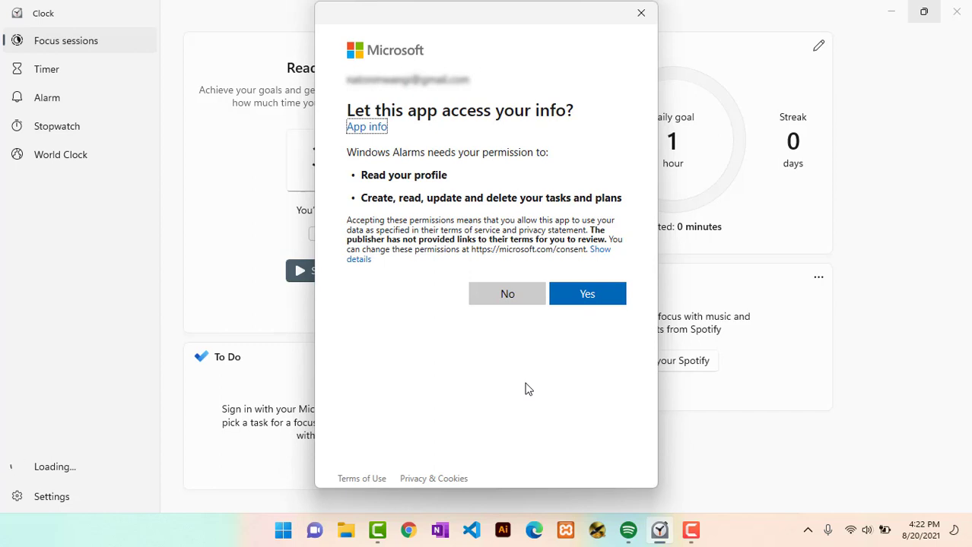
{"action": "left_click", "coordinate": [580, 298]}
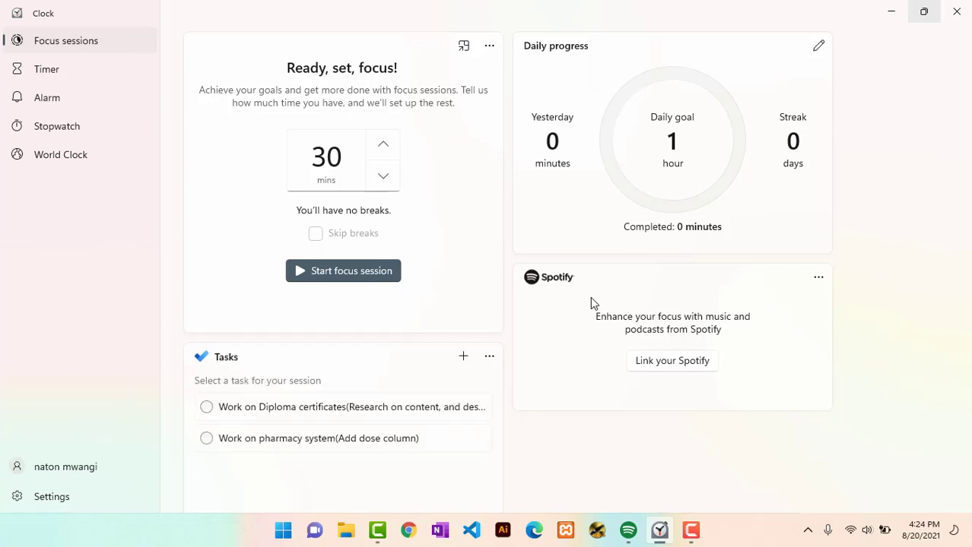
Step: Check off the pharmacy system and Diploma certificates tasks, then add 'Sample task'
{"action": "left_click", "coordinate": [206, 438]}
{"action": "left_click", "coordinate": [206, 407]}
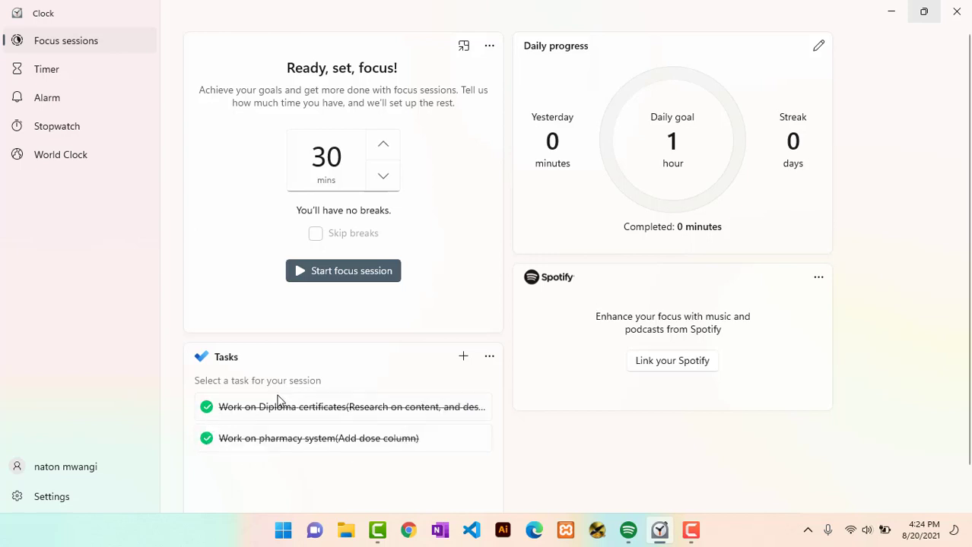
{"action": "scroll", "coordinate": [442, 410], "scroll_direction": "down", "scroll_amount": 1}
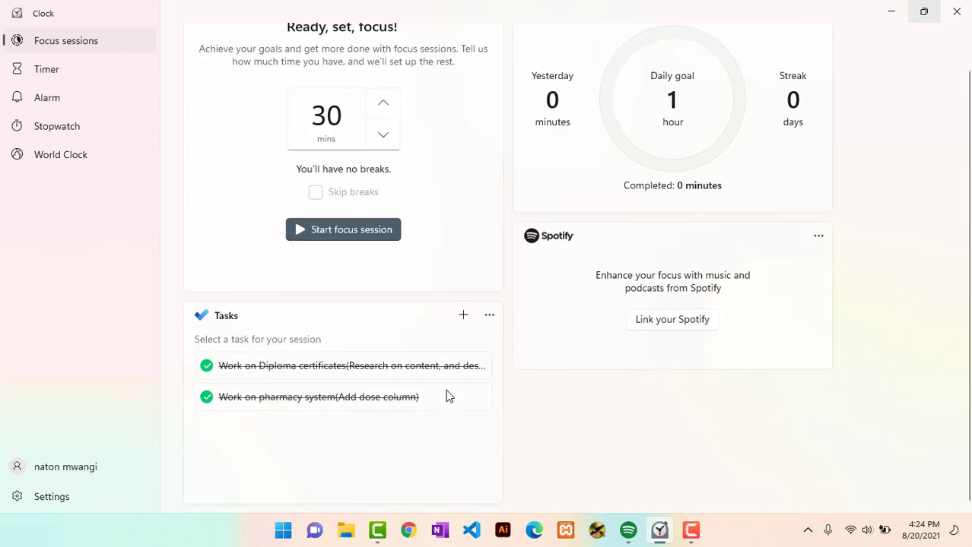
{"action": "left_click", "coordinate": [463, 315]}
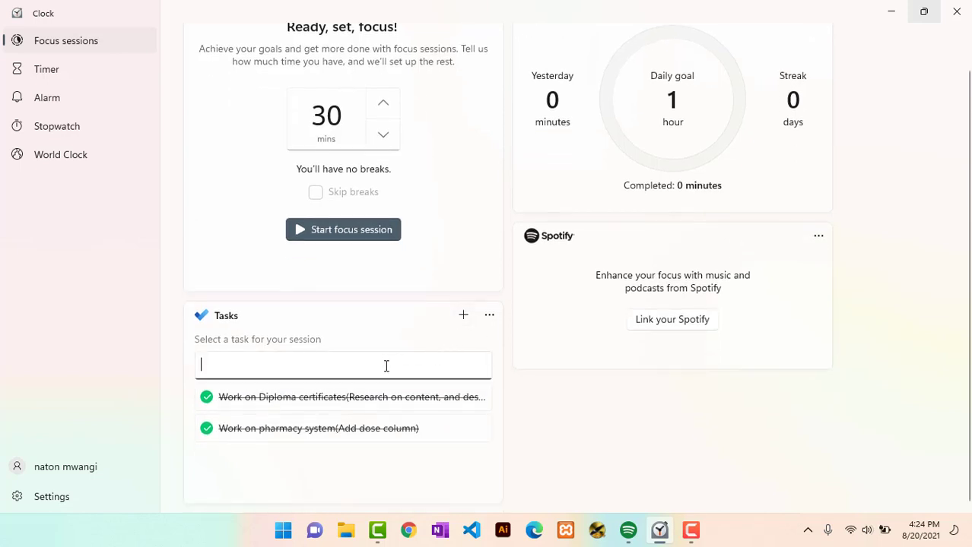
{"action": "type", "text": "Sample task"}
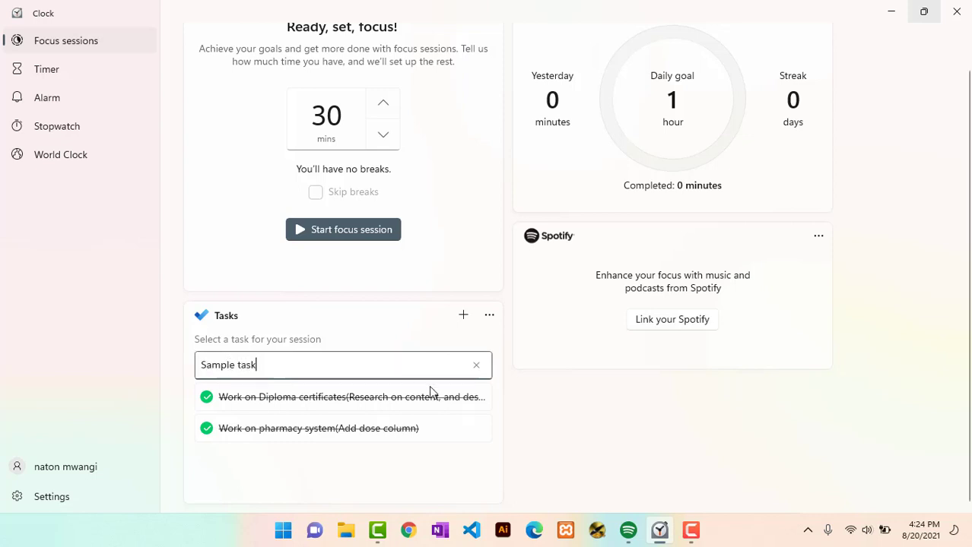
{"action": "key", "text": "Return"}
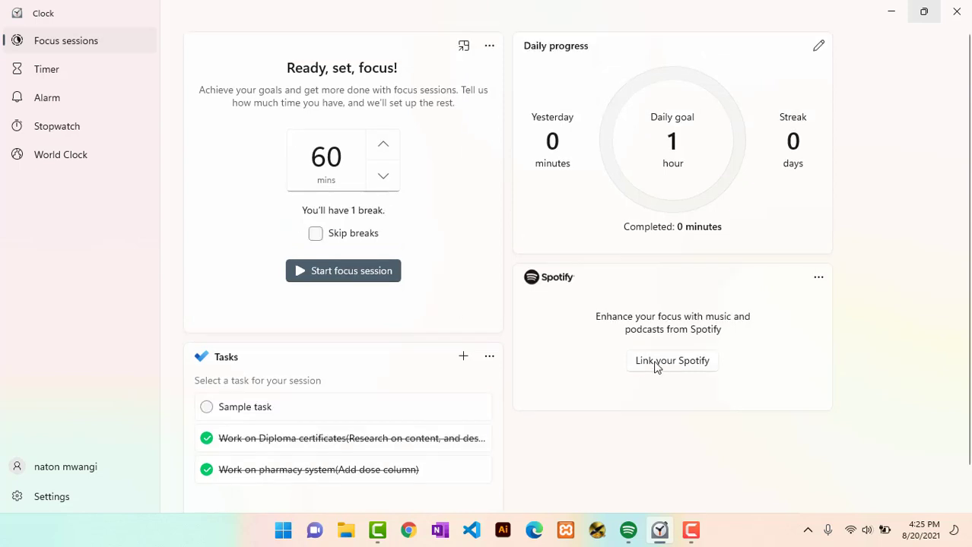
Step: Start linking a Spotify account and choose to log in with Facebook
{"action": "left_click", "coordinate": [656, 362]}
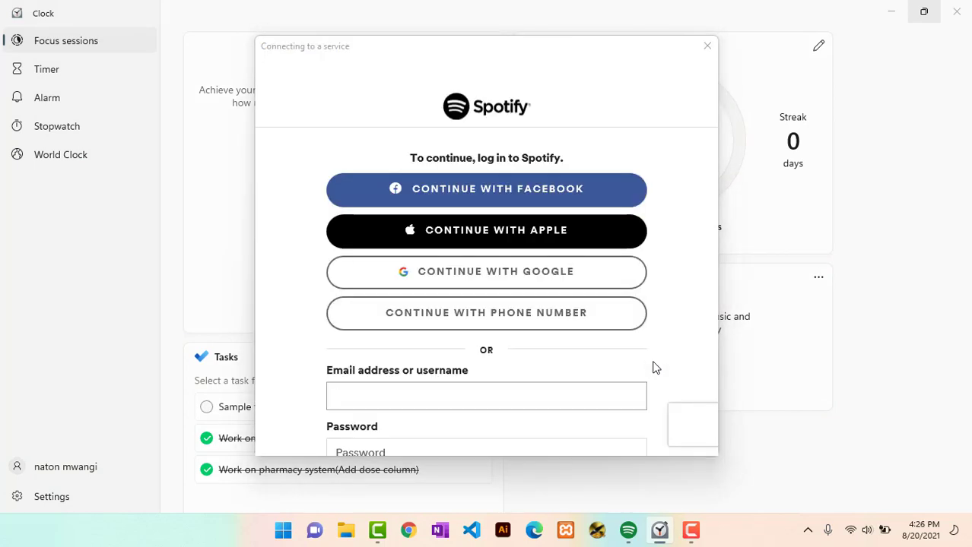
{"action": "left_click", "coordinate": [466, 193]}
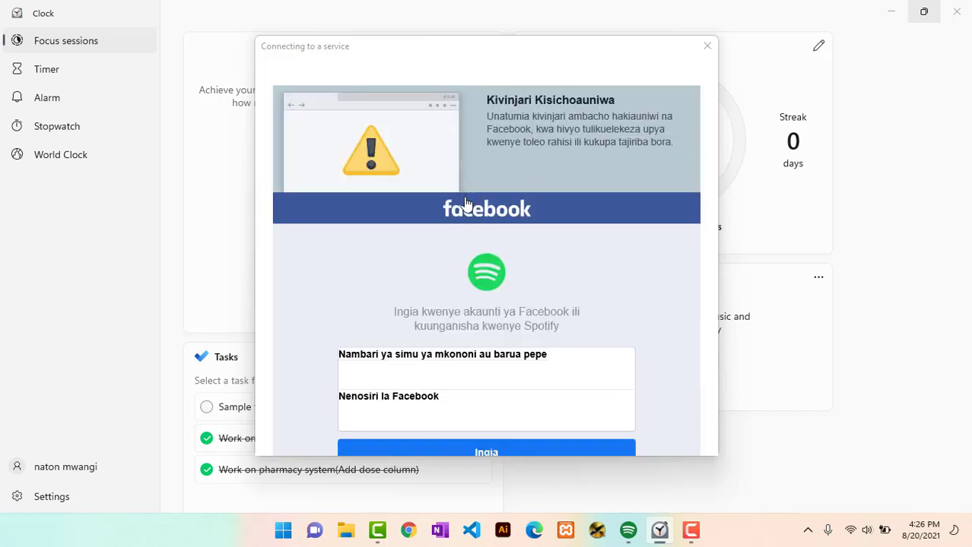
{"action": "scroll", "coordinate": [492, 303], "scroll_direction": "down", "scroll_amount": 1}
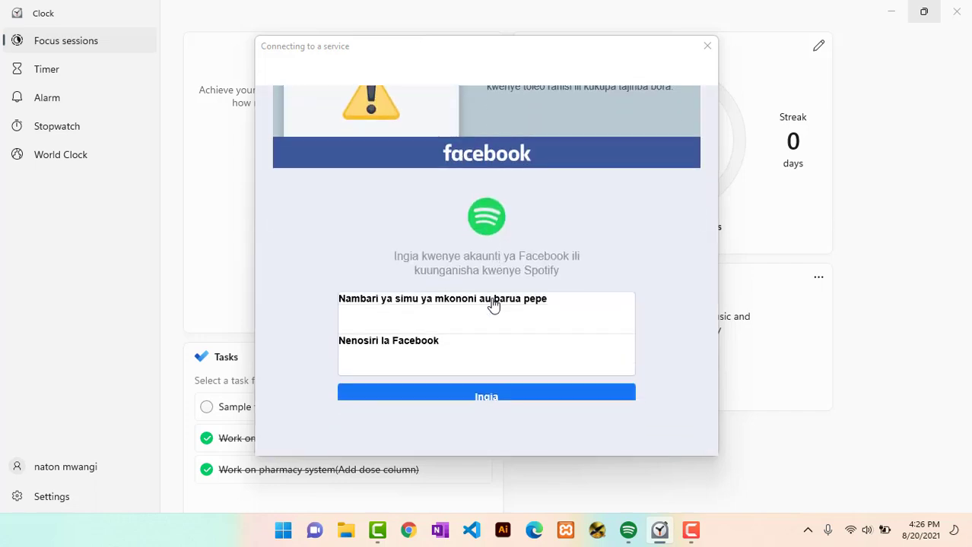
{"action": "scroll", "coordinate": [414, 317], "scroll_direction": "down", "scroll_amount": 1}
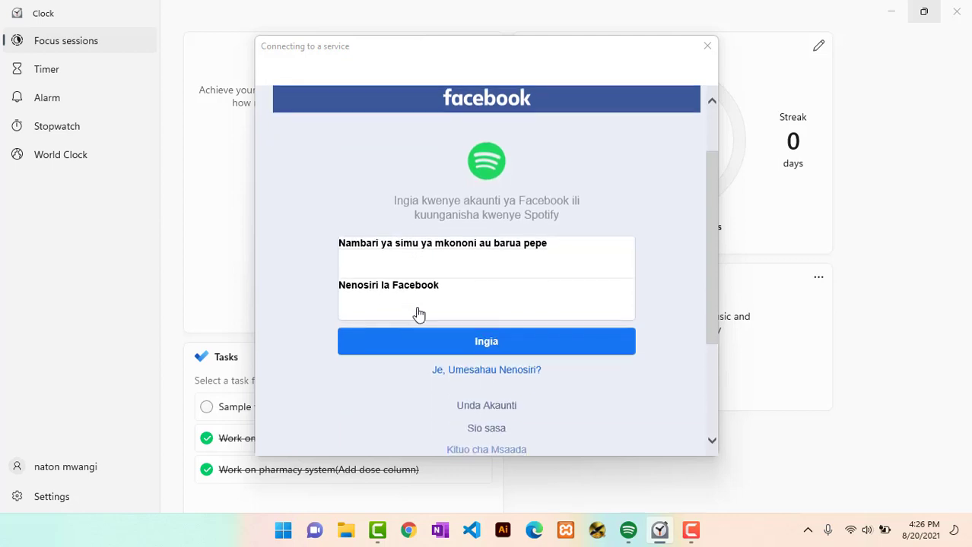
Step: Log in to Facebook with the account e-mail and password, then agree to the permissions
{"action": "left_click", "coordinate": [402, 268]}
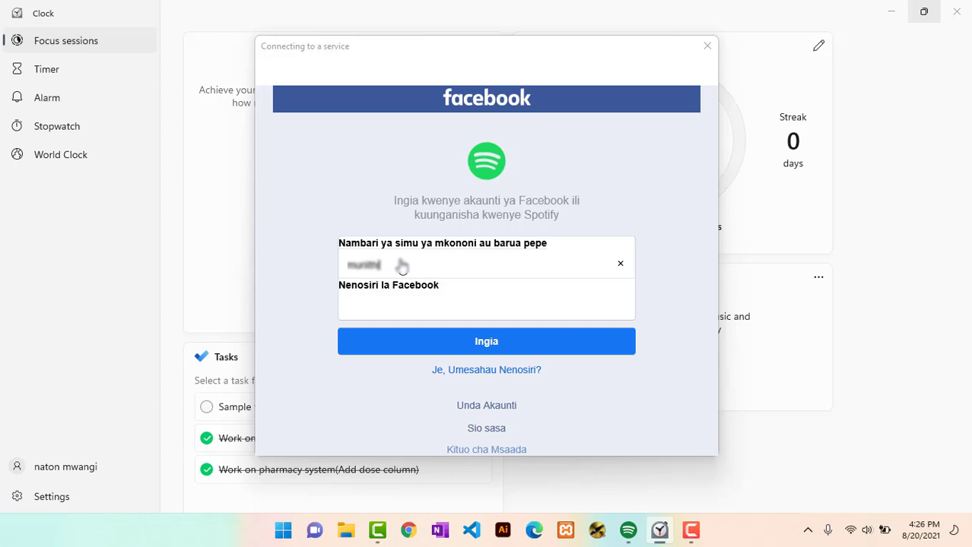
{"action": "left_click", "coordinate": [357, 312]}
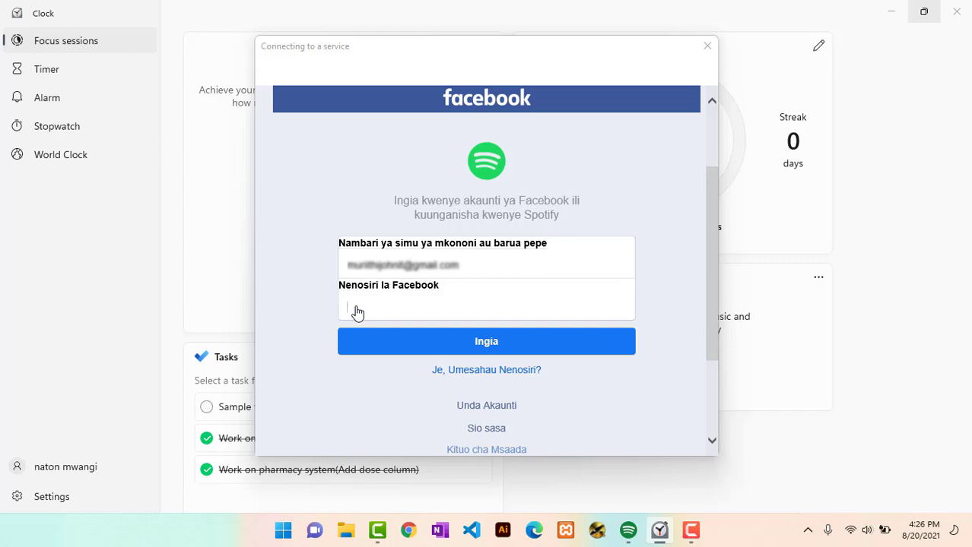
{"action": "type", "text": "•••••••"}
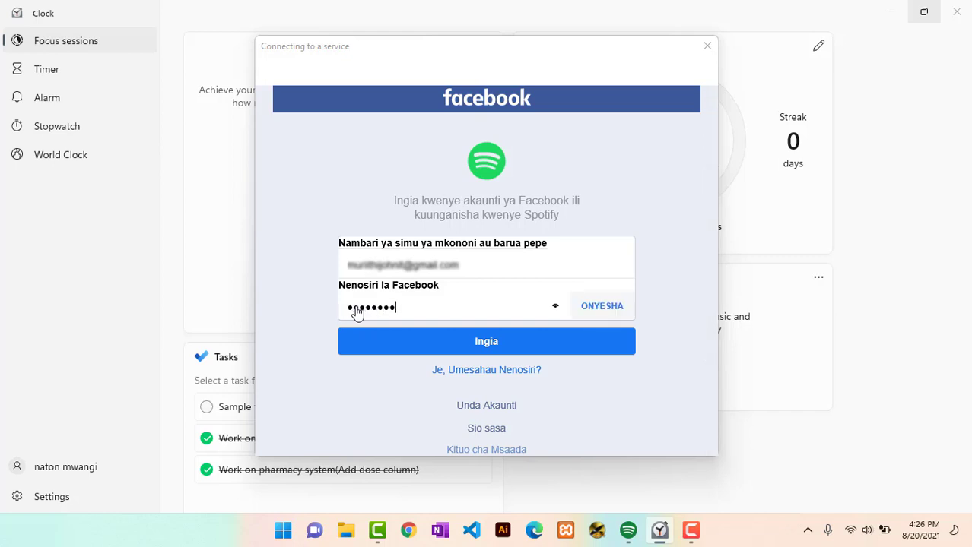
{"action": "left_click", "coordinate": [438, 346]}
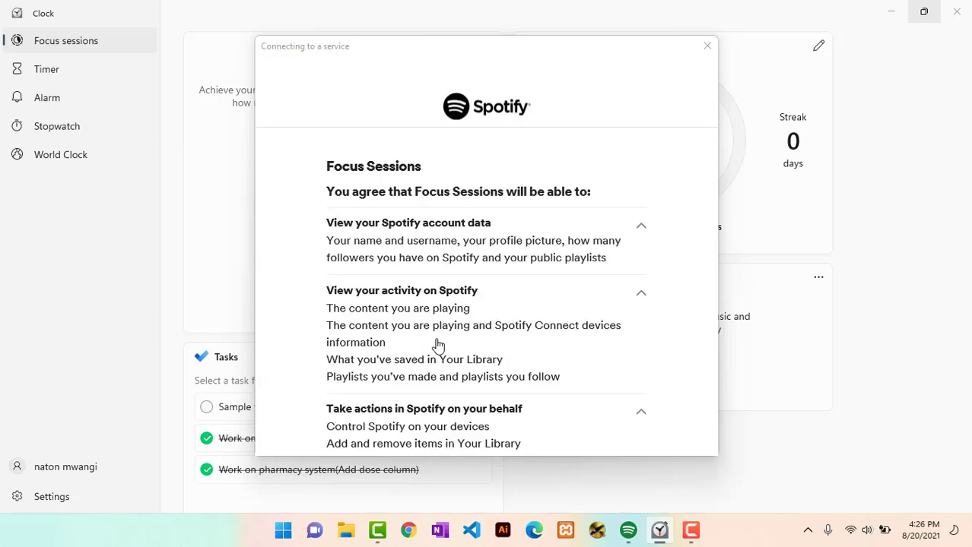
{"action": "scroll", "coordinate": [622, 270], "scroll_direction": "down", "scroll_amount": 5}
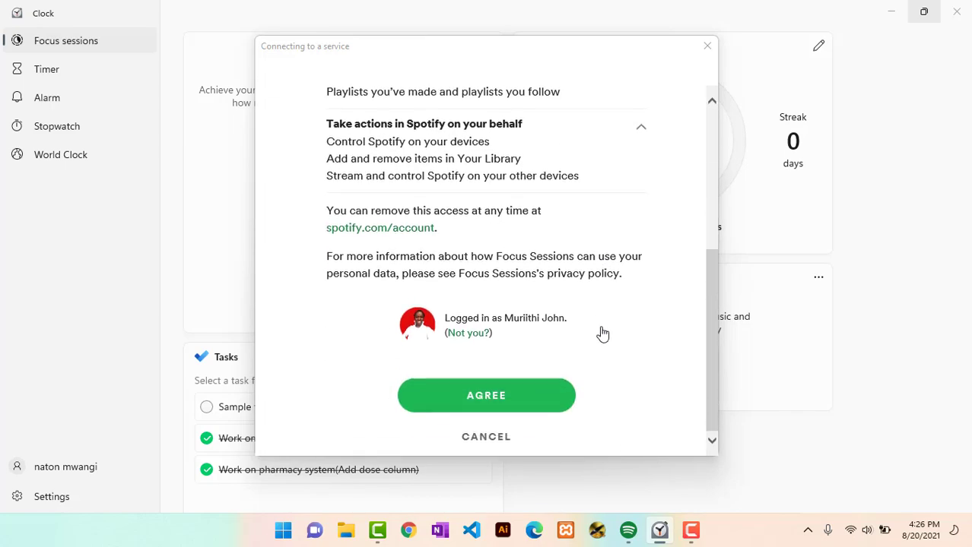
{"action": "left_click", "coordinate": [483, 396]}
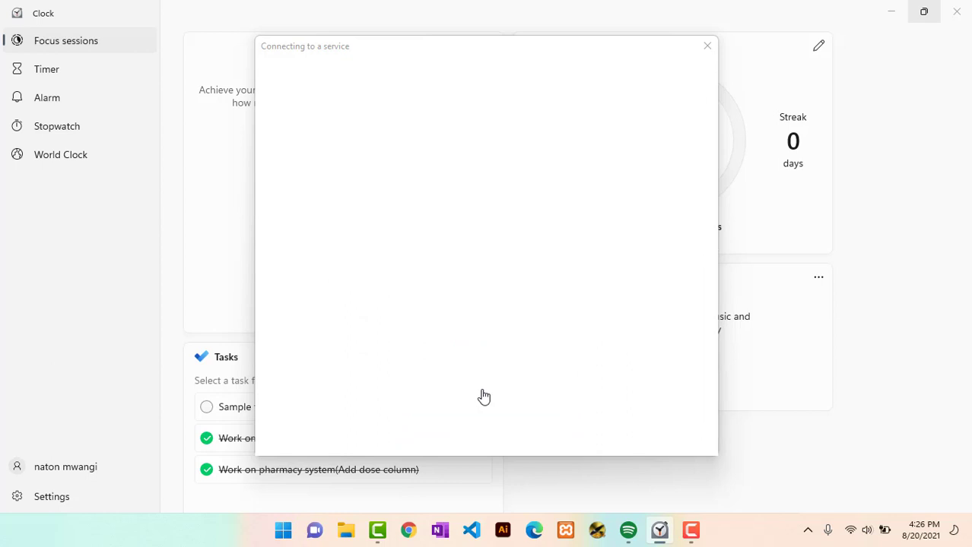
Step: Show all Spotify Focus playlists and set the focus time to 45 minutes
{"action": "scroll", "coordinate": [779, 346], "scroll_direction": "down", "scroll_amount": 3}
{"action": "left_click", "coordinate": [787, 340]}
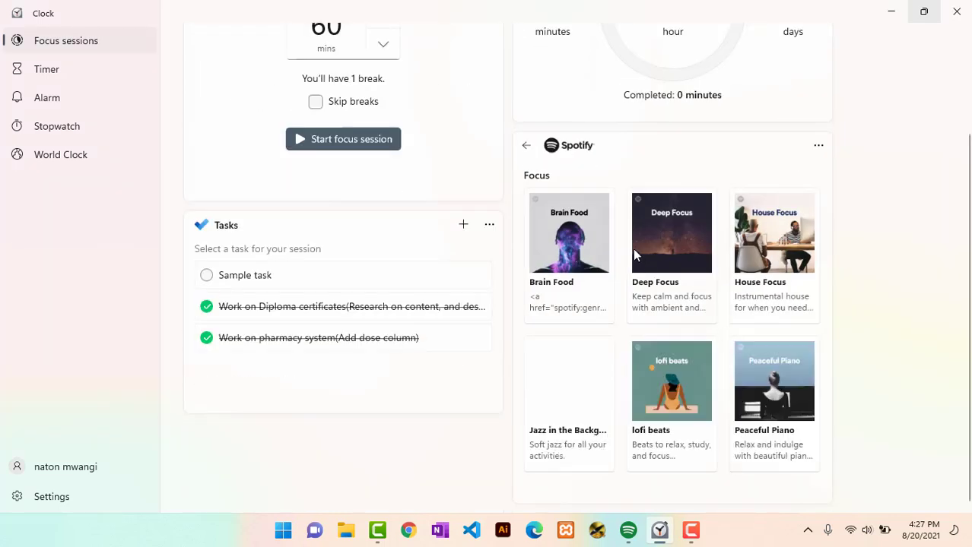
{"action": "scroll", "coordinate": [669, 282], "scroll_direction": "up", "scroll_amount": 1}
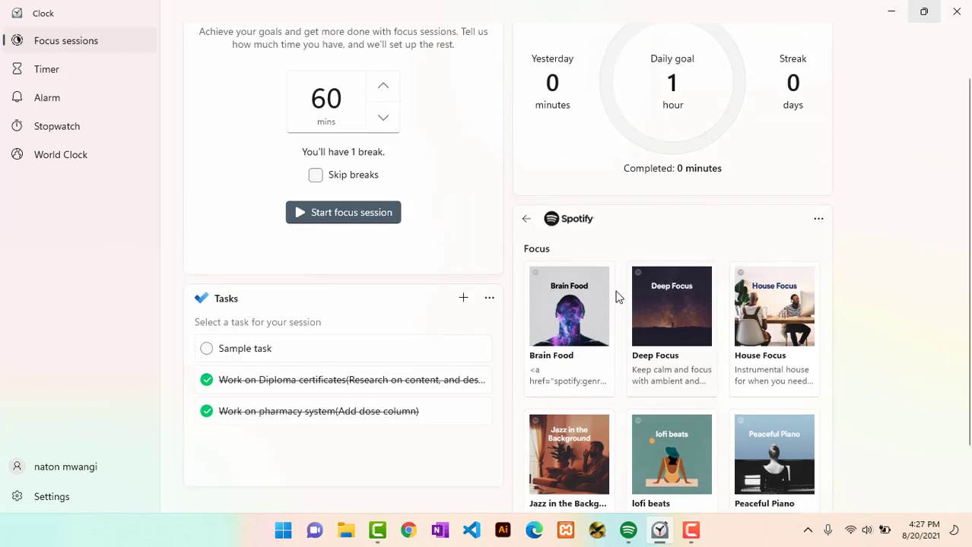
{"action": "scroll", "coordinate": [436, 208], "scroll_direction": "up", "scroll_amount": 1}
{"action": "left_click", "coordinate": [383, 176]}
{"action": "left_click", "coordinate": [384, 176]}
{"action": "left_click", "coordinate": [384, 152]}
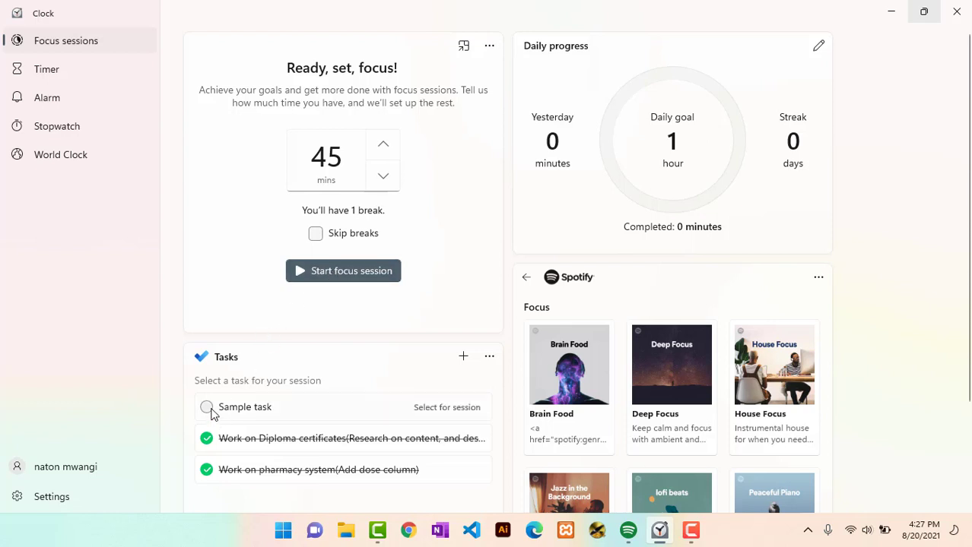
Step: Select Sample task, start the focus session, and dismiss the productivity feedback prompt
{"action": "left_click", "coordinate": [441, 414]}
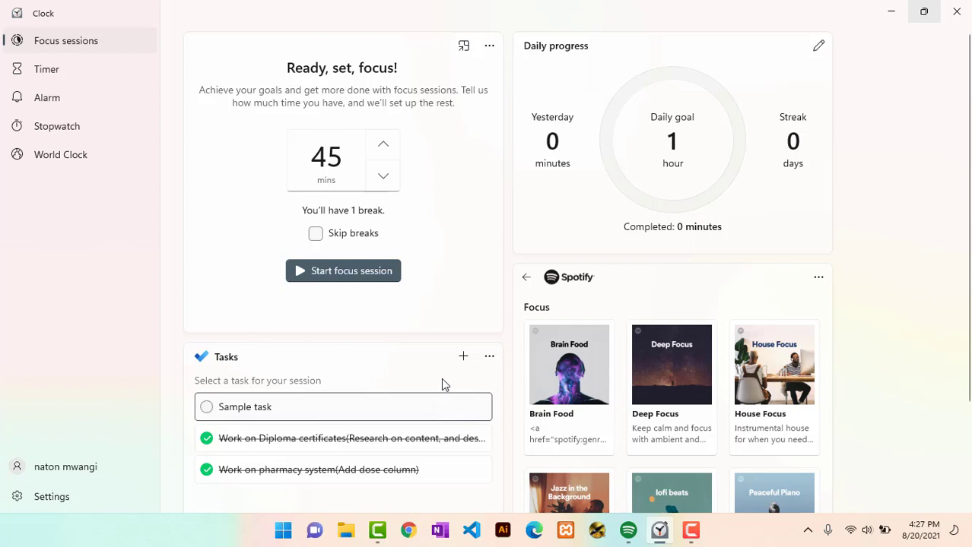
{"action": "left_click", "coordinate": [429, 411]}
{"action": "left_click", "coordinate": [427, 417]}
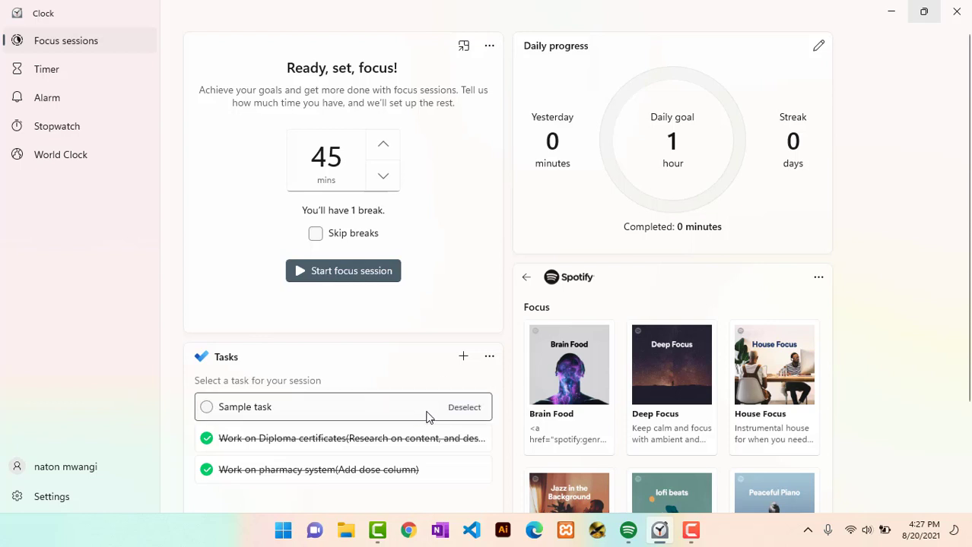
{"action": "left_click", "coordinate": [332, 279]}
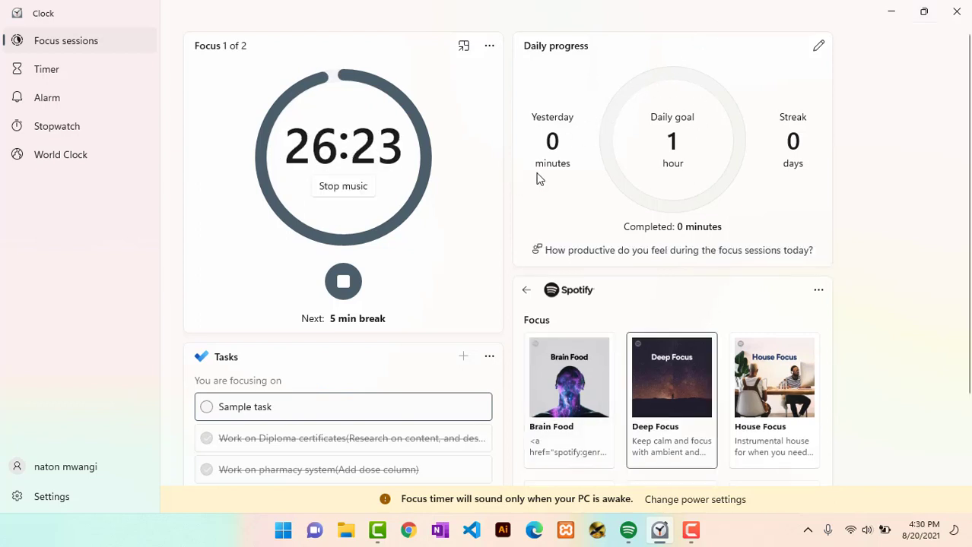
{"action": "left_click", "coordinate": [606, 259]}
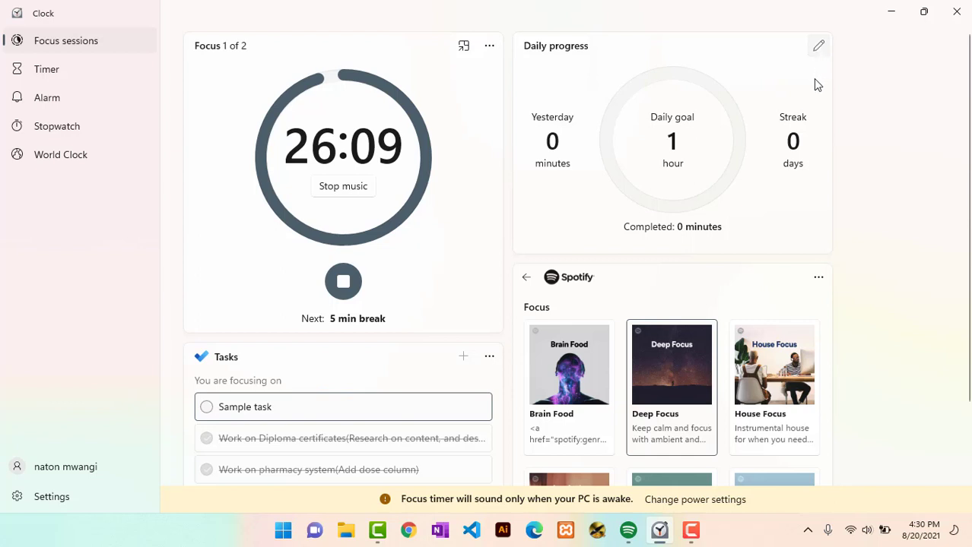
Step: Cancel the daily goal editor, stop the running focus session, and go to Settings
{"action": "left_click", "coordinate": [818, 47]}
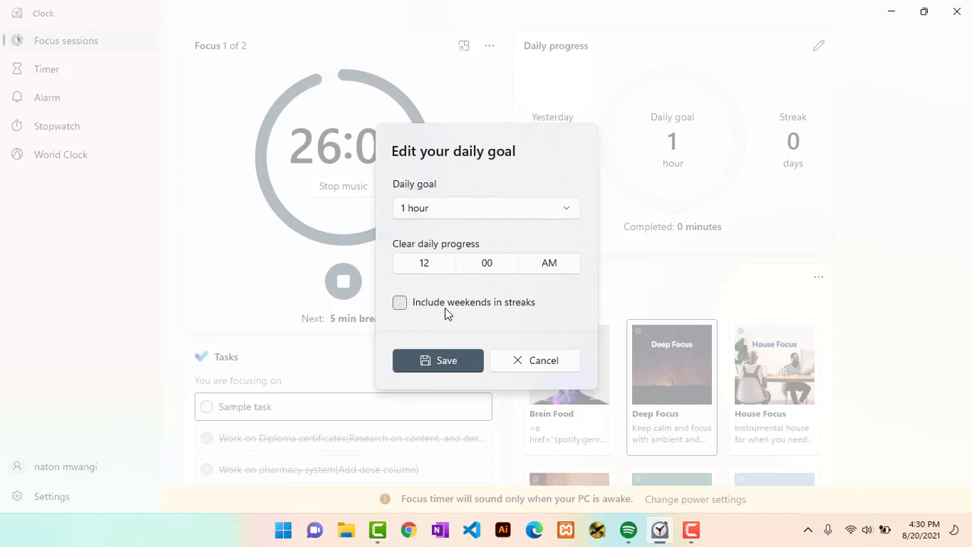
{"action": "key", "text": "super+f"}
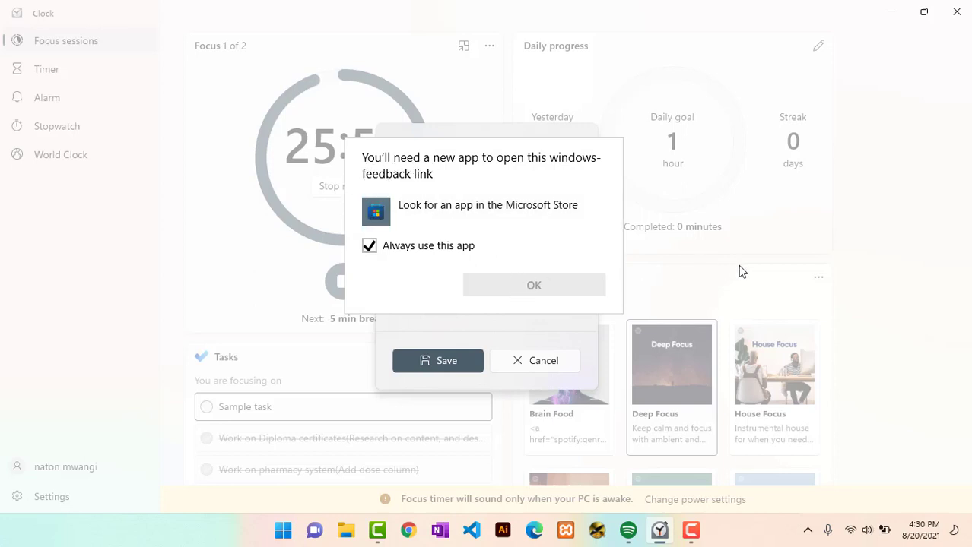
{"action": "key", "text": "Escape"}
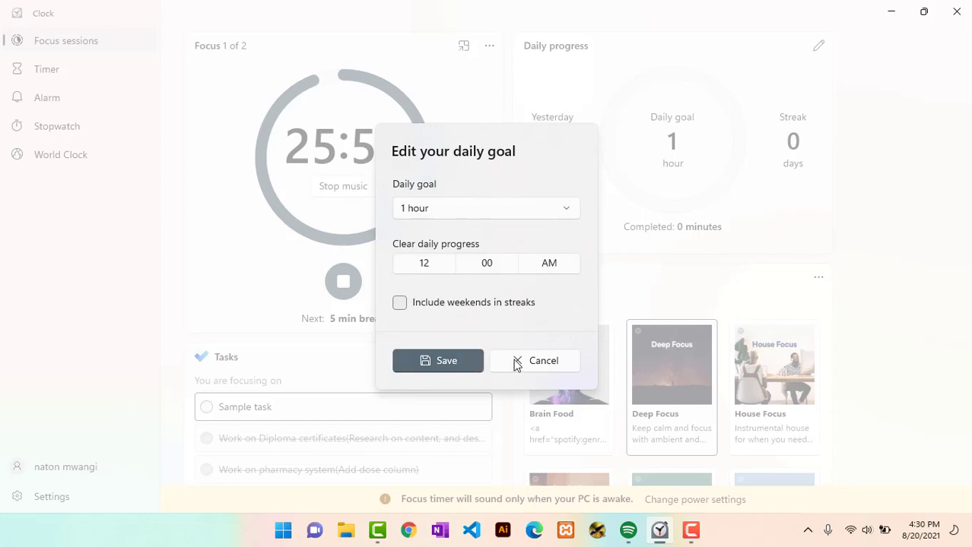
{"action": "left_click", "coordinate": [542, 361]}
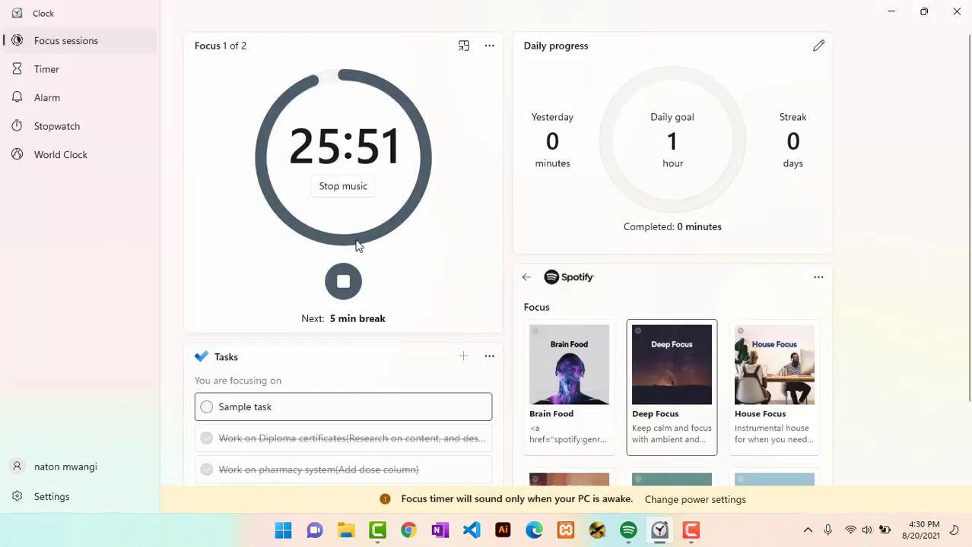
{"action": "left_click", "coordinate": [342, 285]}
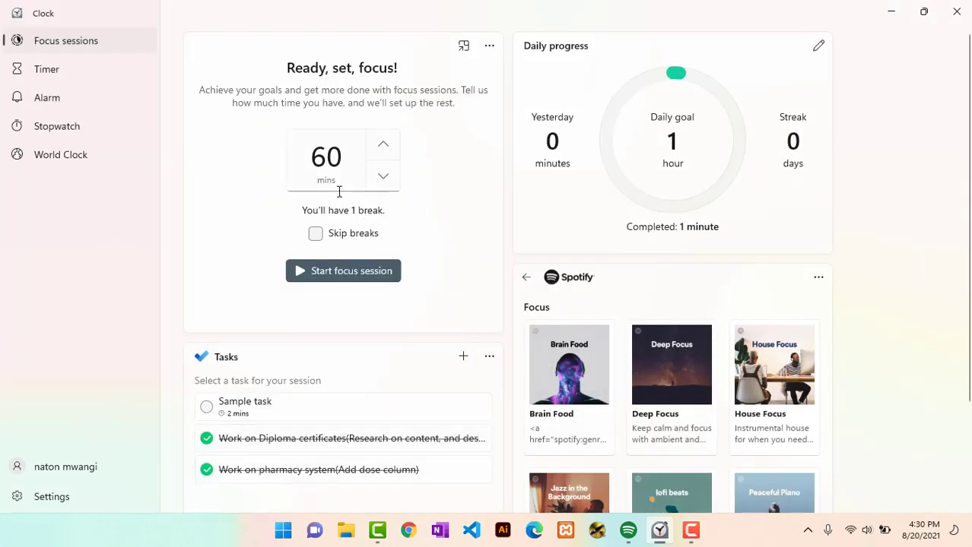
{"action": "left_click", "coordinate": [48, 482]}
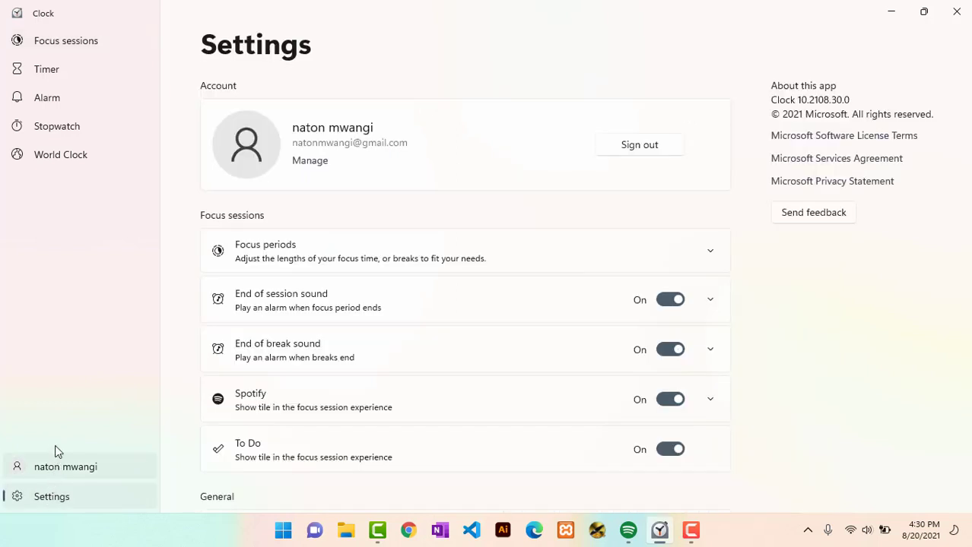
{"action": "scroll", "coordinate": [517, 228], "scroll_direction": "down", "scroll_amount": 2}
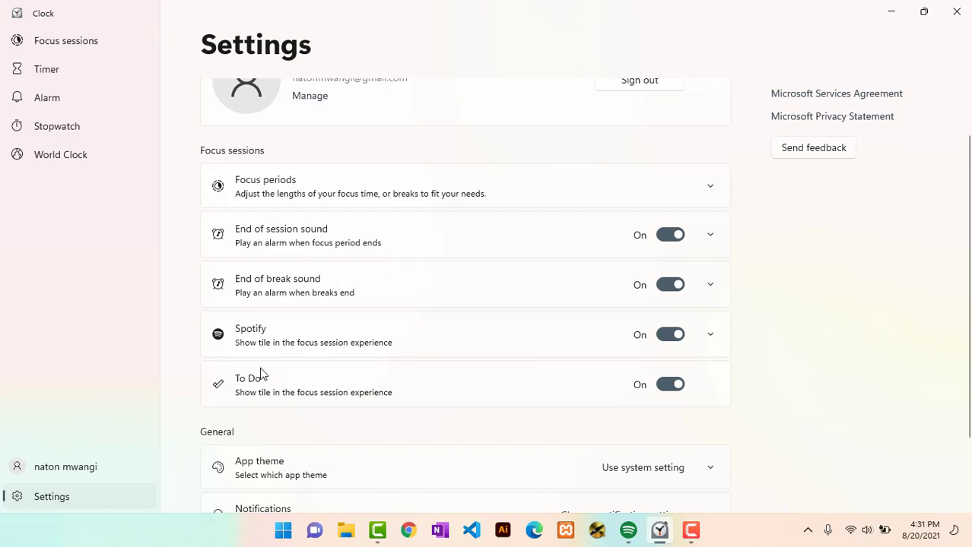
{"action": "scroll", "coordinate": [380, 392], "scroll_direction": "down", "scroll_amount": 1}
{"action": "scroll", "coordinate": [380, 392], "scroll_direction": "down", "scroll_amount": 2}
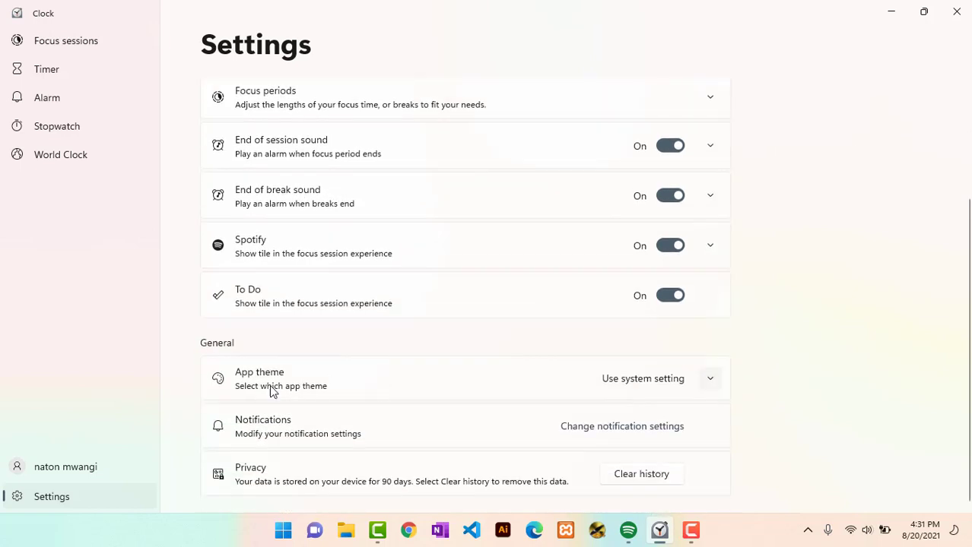
{"action": "left_click", "coordinate": [711, 378]}
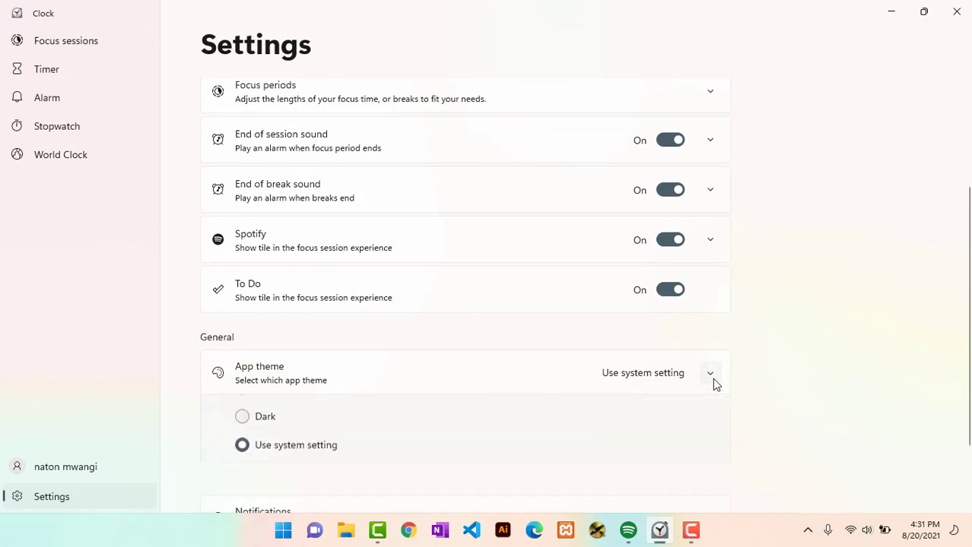
{"action": "left_click", "coordinate": [241, 447]}
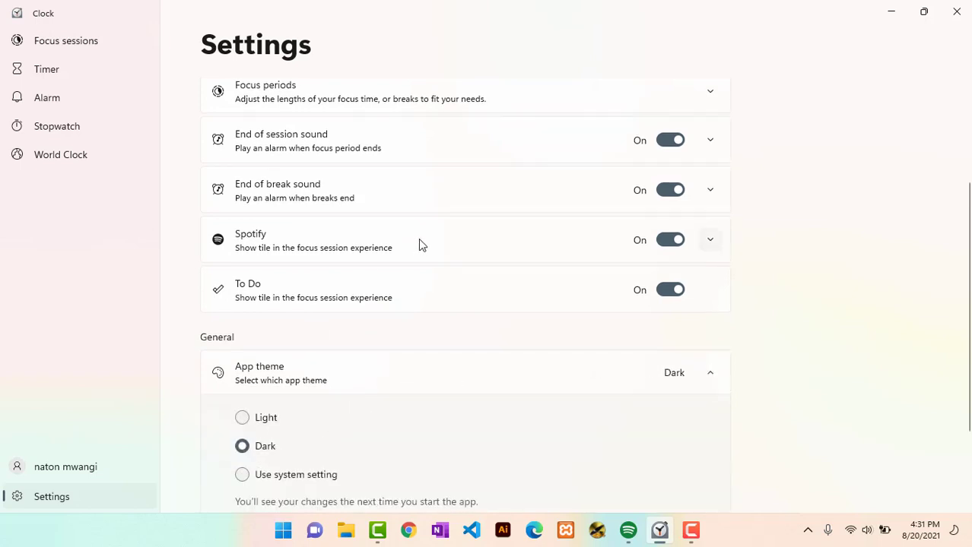
{"action": "scroll", "coordinate": [530, 319], "scroll_direction": "down", "scroll_amount": 3}
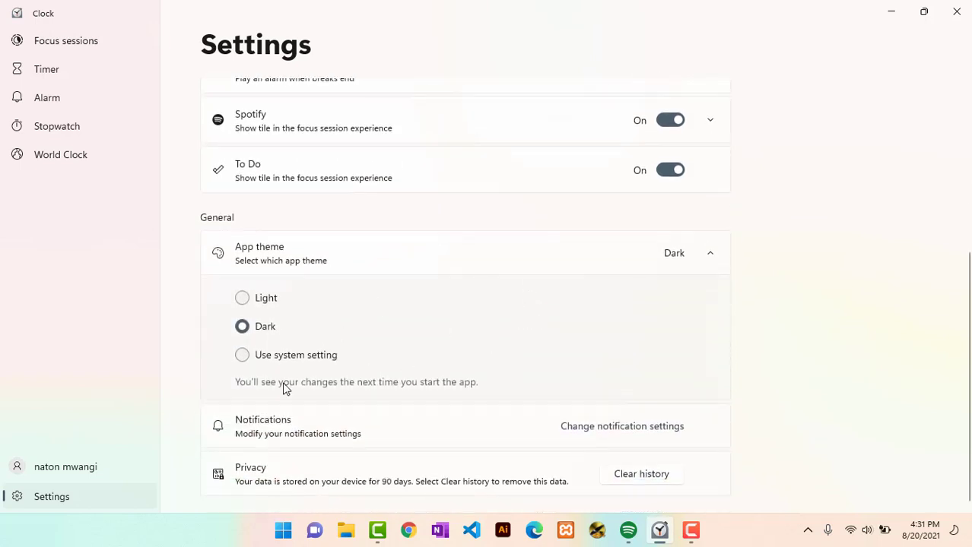
{"action": "left_click", "coordinate": [243, 356]}
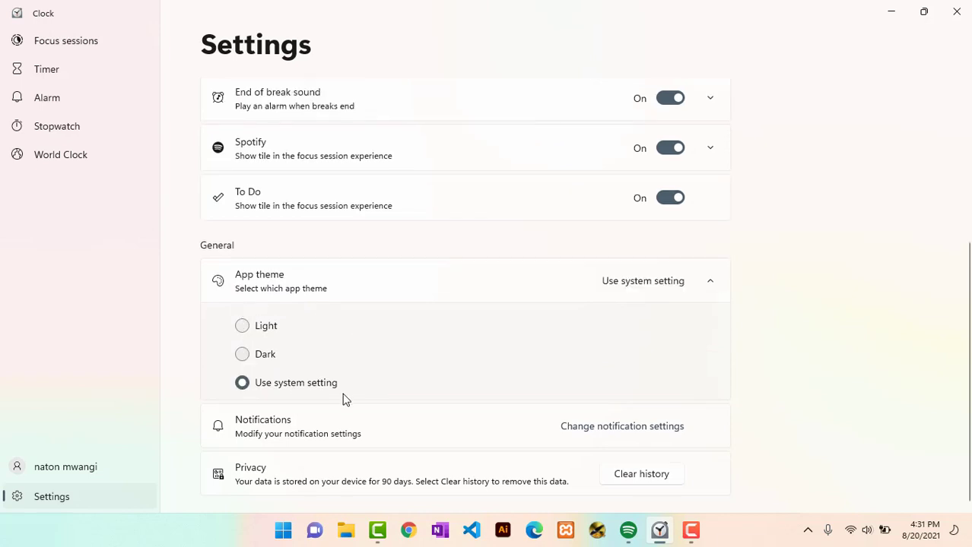
{"action": "scroll", "coordinate": [364, 376], "scroll_direction": "up", "scroll_amount": 6}
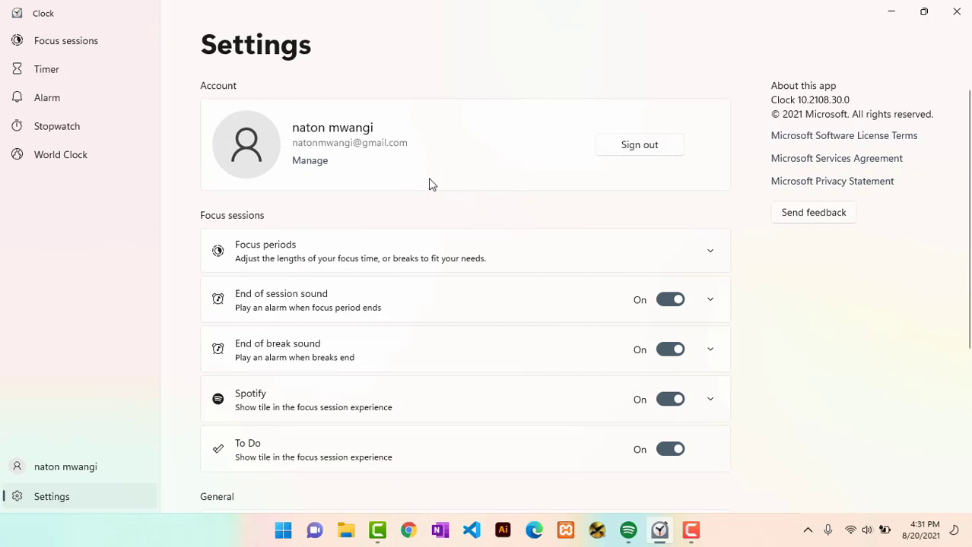
Step: Visit the Timer, Alarm, Stopwatch and World Clock pages before going back to Focus sessions
{"action": "left_click", "coordinate": [36, 70]}
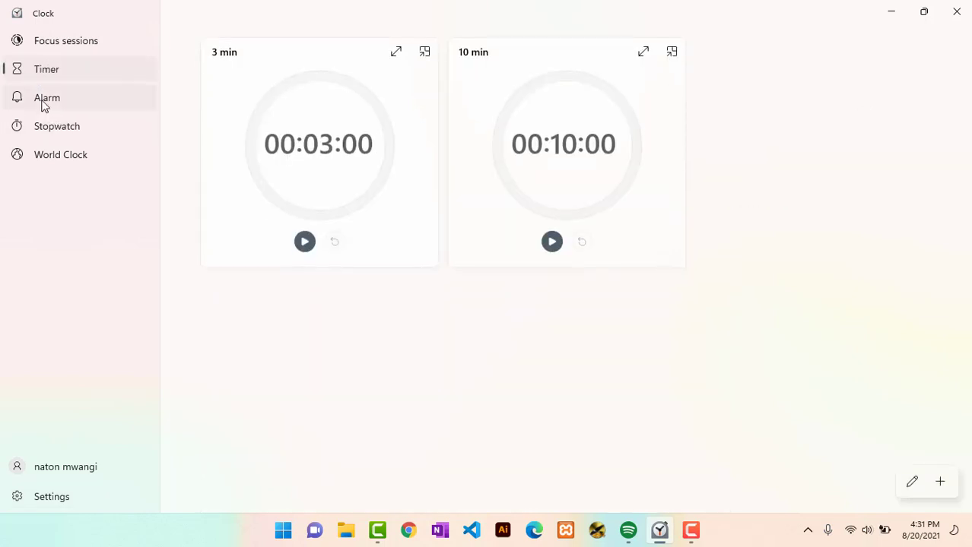
{"action": "left_click", "coordinate": [50, 84]}
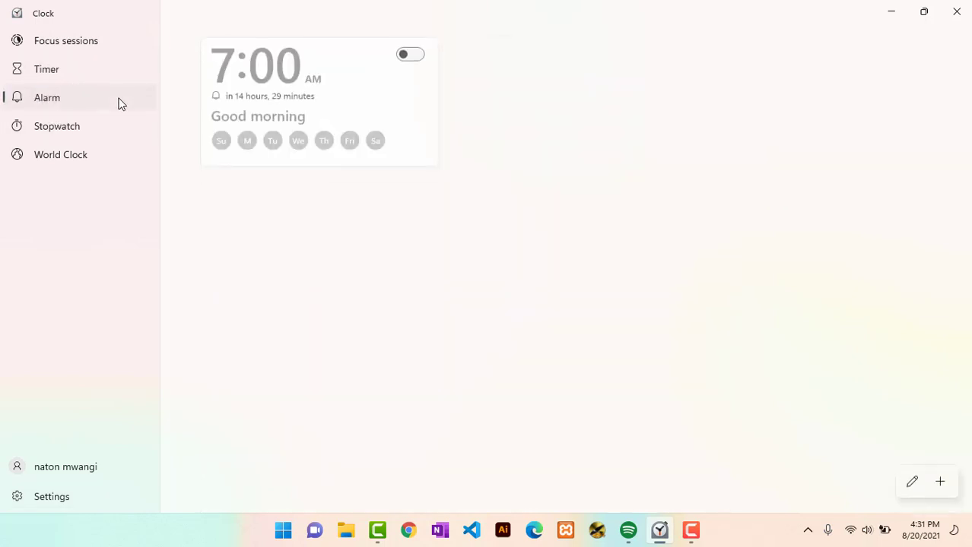
{"action": "left_click", "coordinate": [90, 125]}
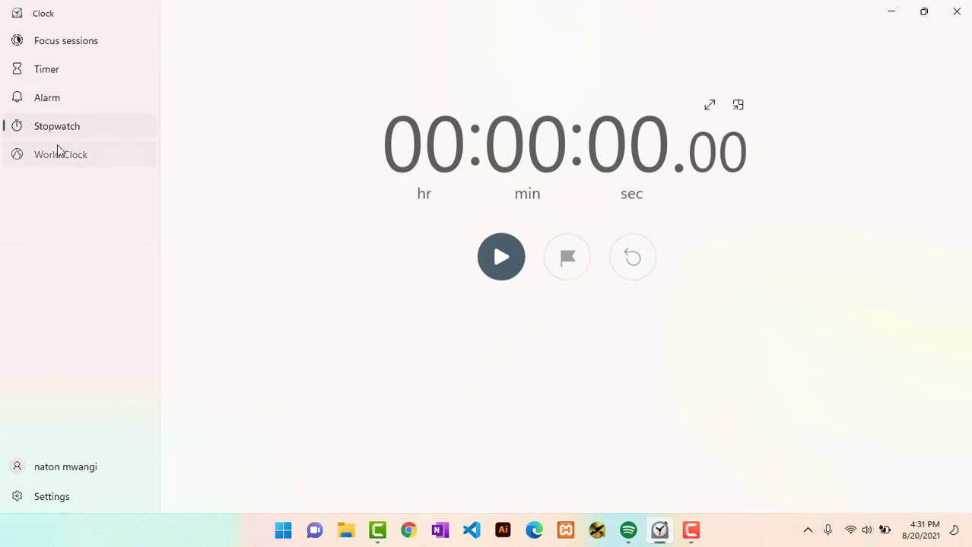
{"action": "left_click", "coordinate": [58, 151]}
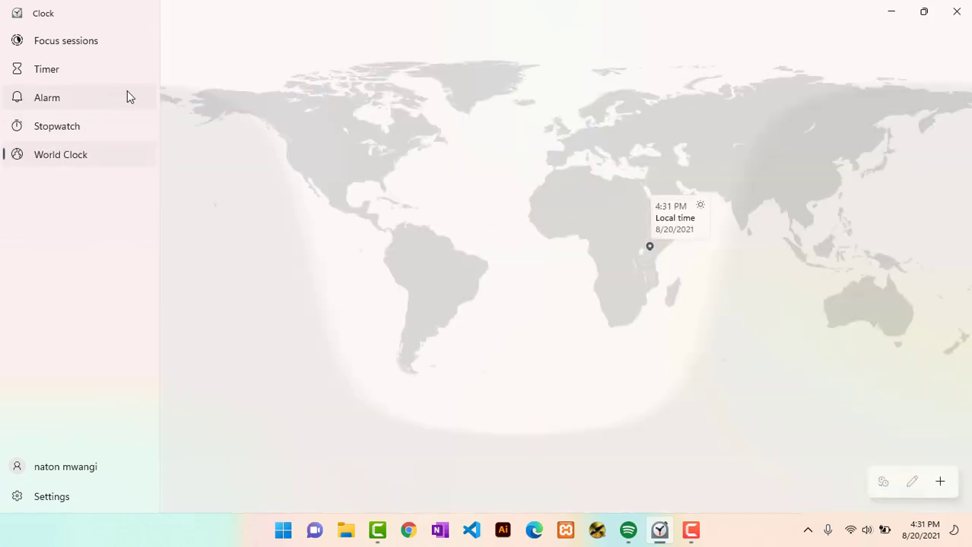
{"action": "left_click", "coordinate": [53, 47]}
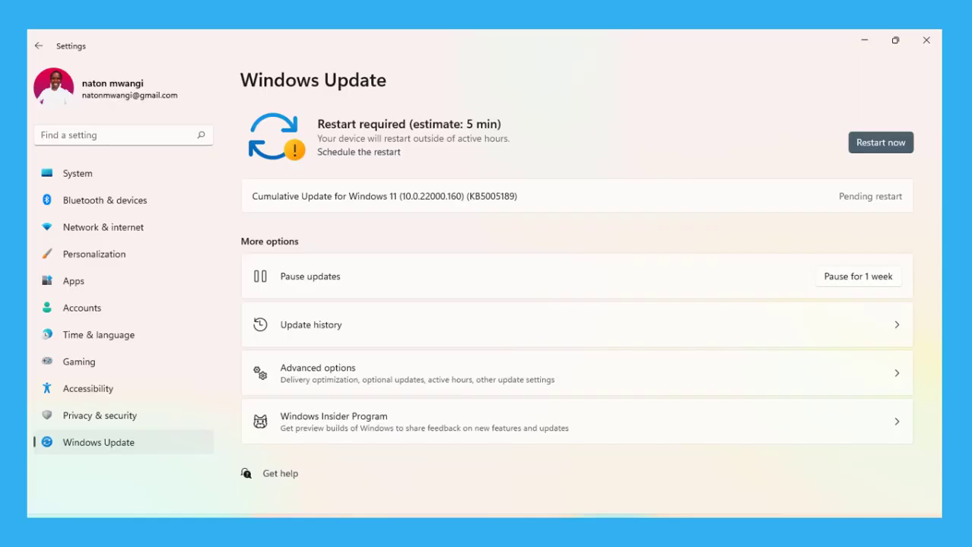